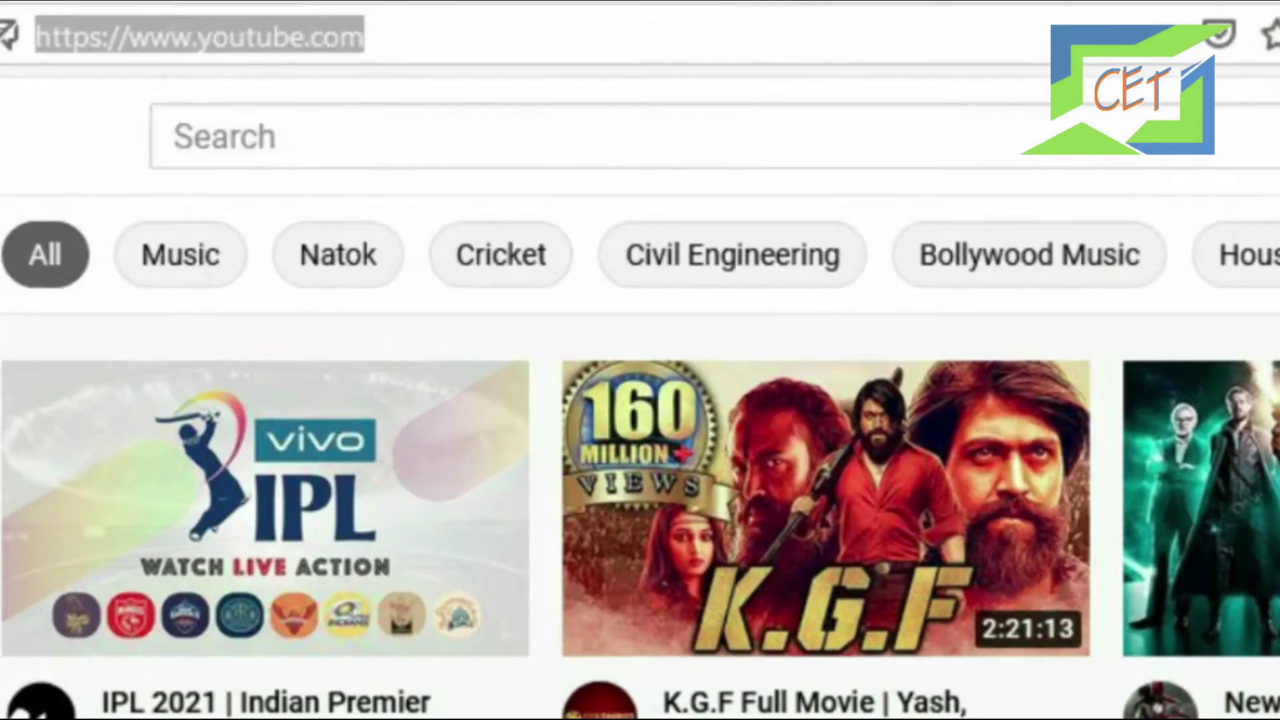
Search YouTube for Civil Engineering Tips, open the channel and browse its uploaded videos
left_click(320, 68)
type("Civil Enginee")
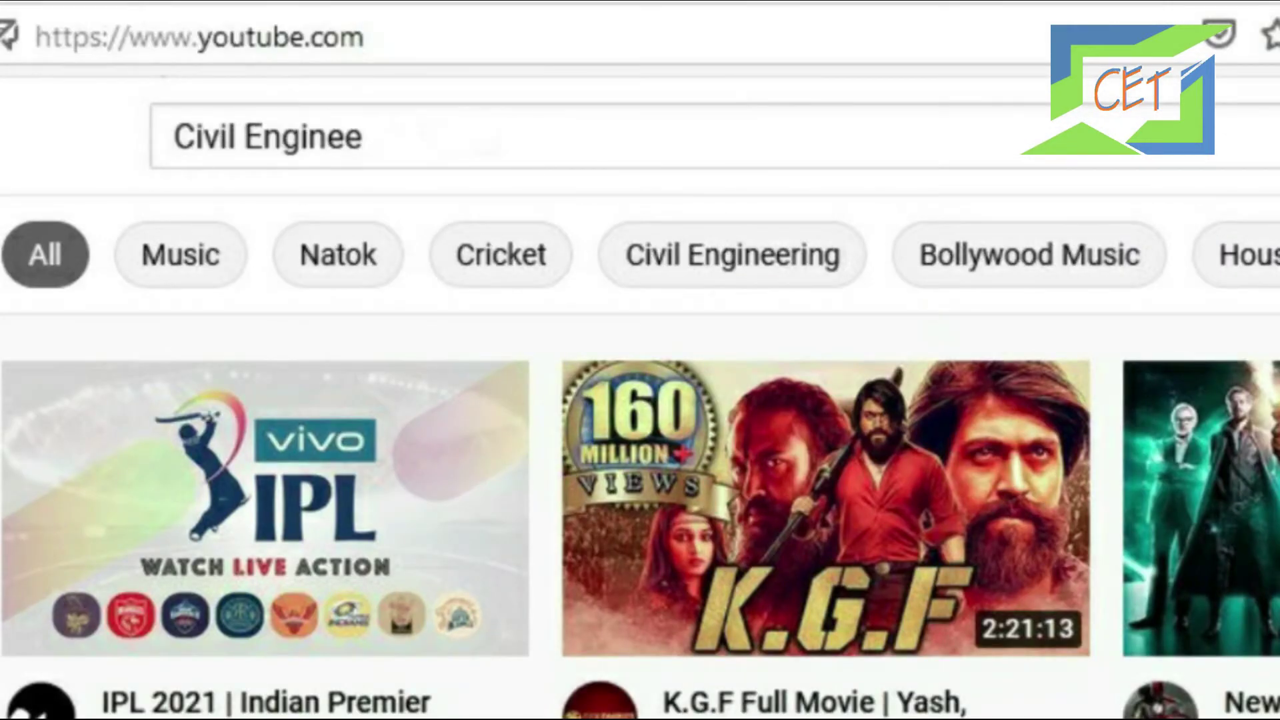
type("ring Tips")
left_click(918, 67)
left_click(694, 197)
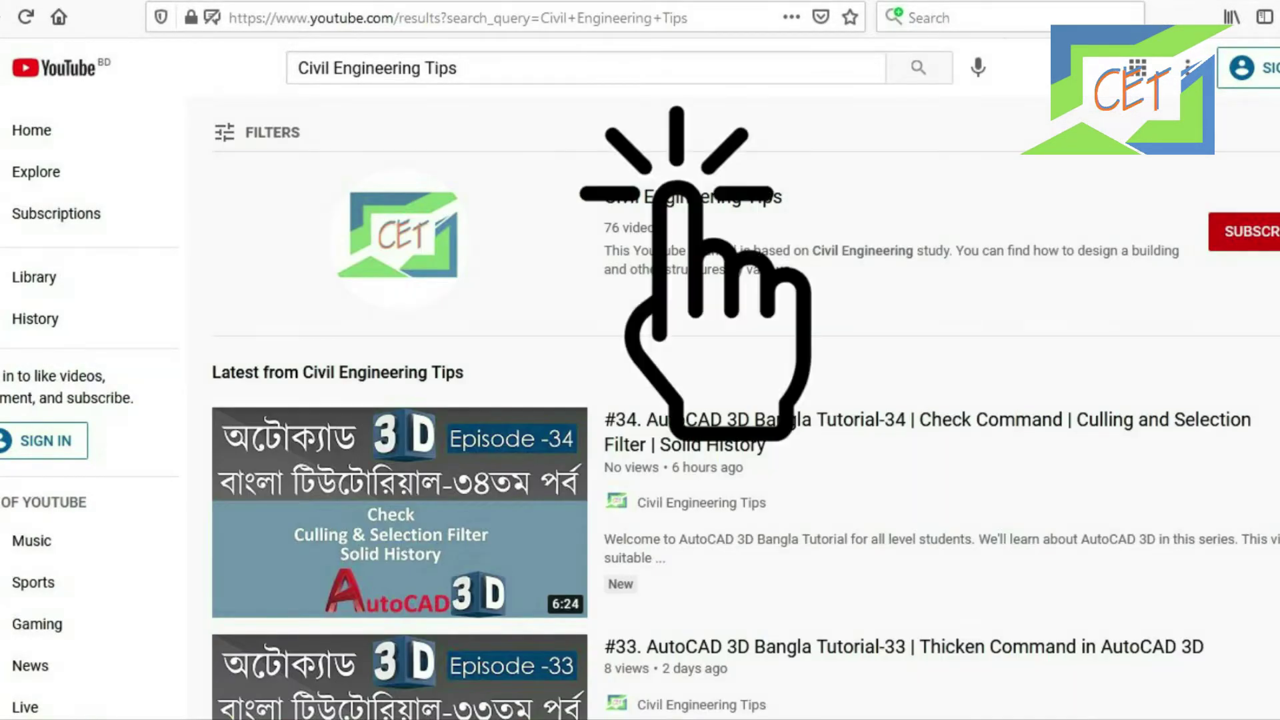
left_click(466, 414)
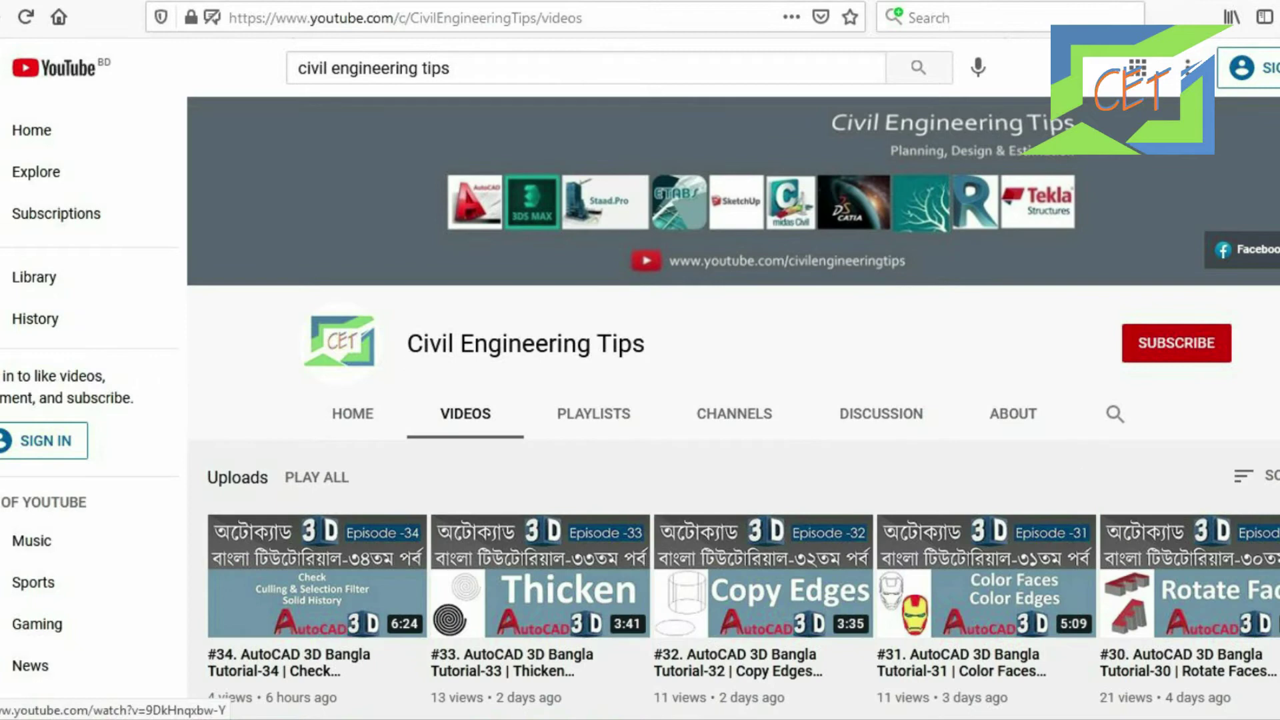
scroll(640, 400, "down", 10)
scroll(640, 400, "down", 10)
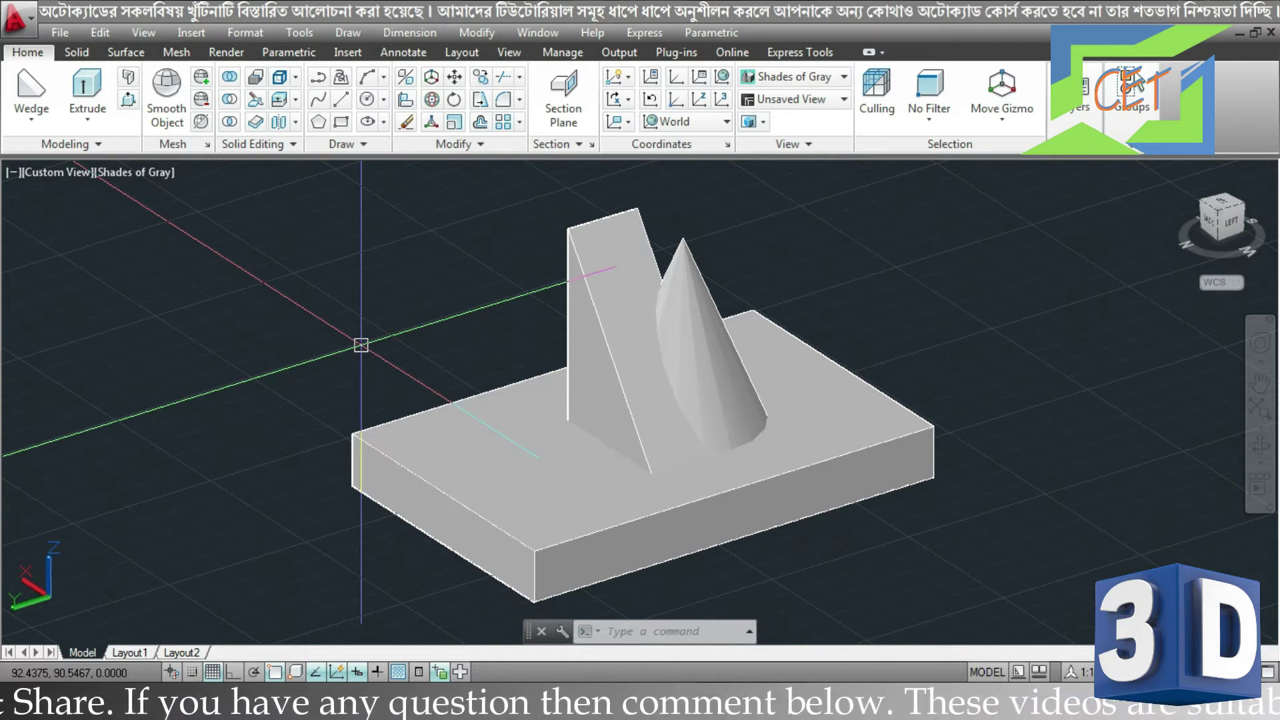
Orbit the box model to another side and start the Interfere command
mouse_move(361, 345)
middle_mouse_down("shift")
mouse_move(647, 383)
mouse_move(587, 317)
mouse_move(780, 357)
mouse_move(853, 355)
mouse_move(931, 327)
mouse_move(749, 330)
mouse_move(880, 404)
middle_mouse_up("shift")
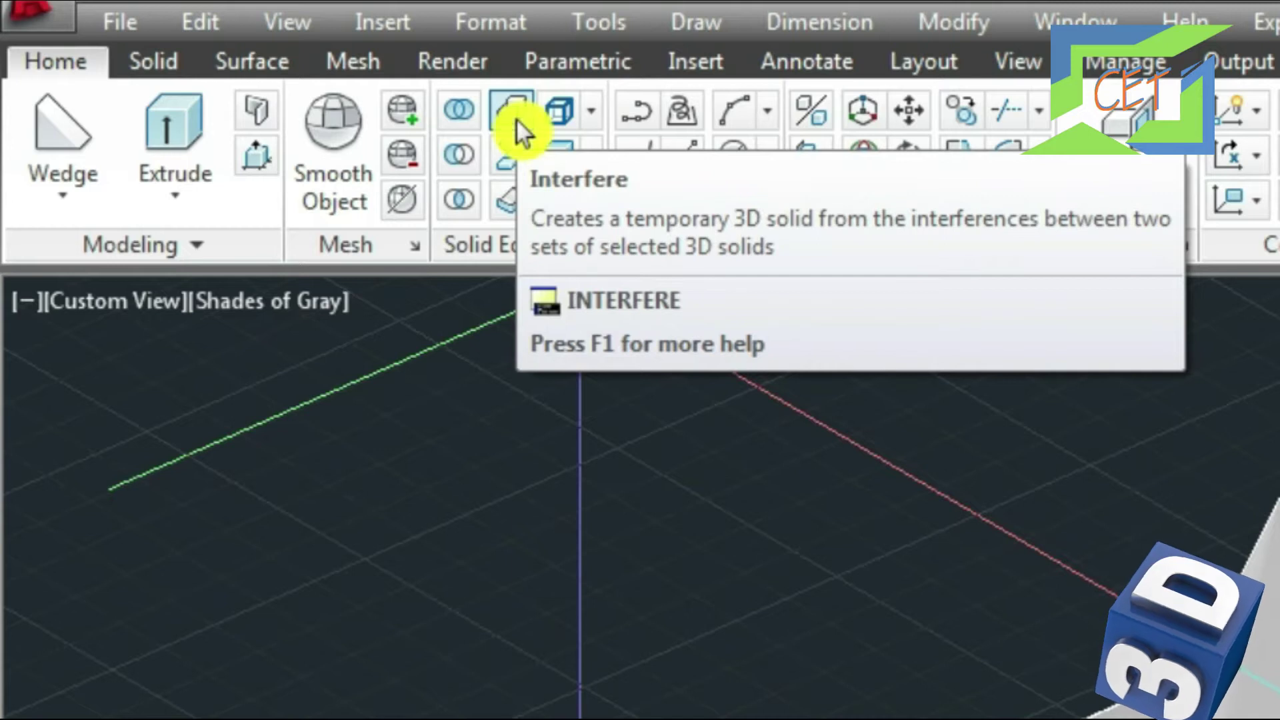
left_click(515, 118)
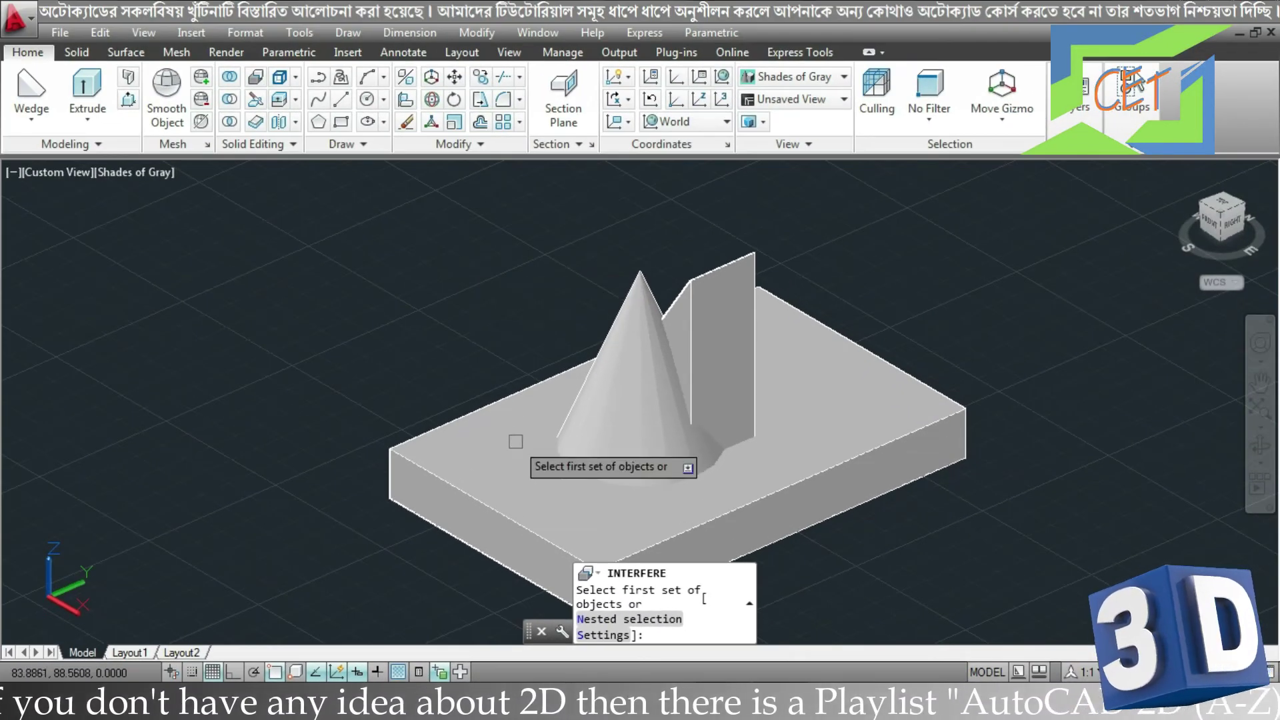
Pick the base box and cone as the first set and the wedge as the second, using selection cycling
left_click(515, 442)
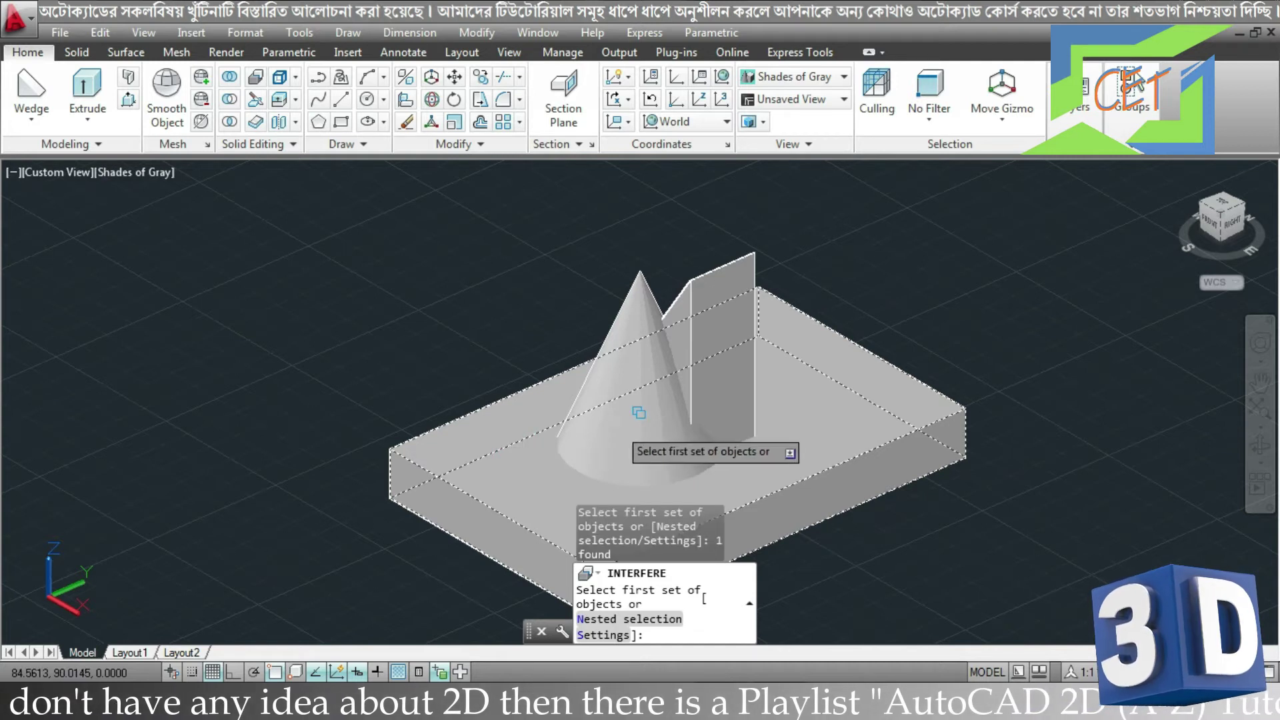
left_click(619, 426)
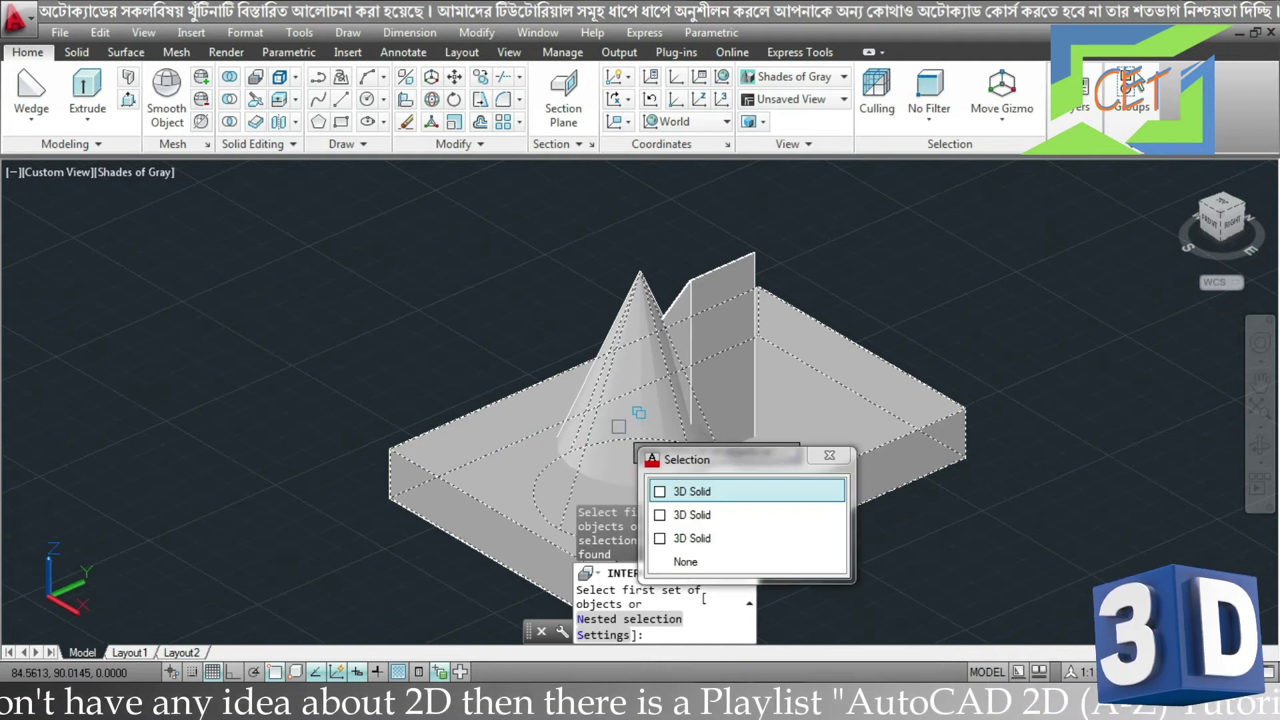
left_click(660, 478)
key("Return")
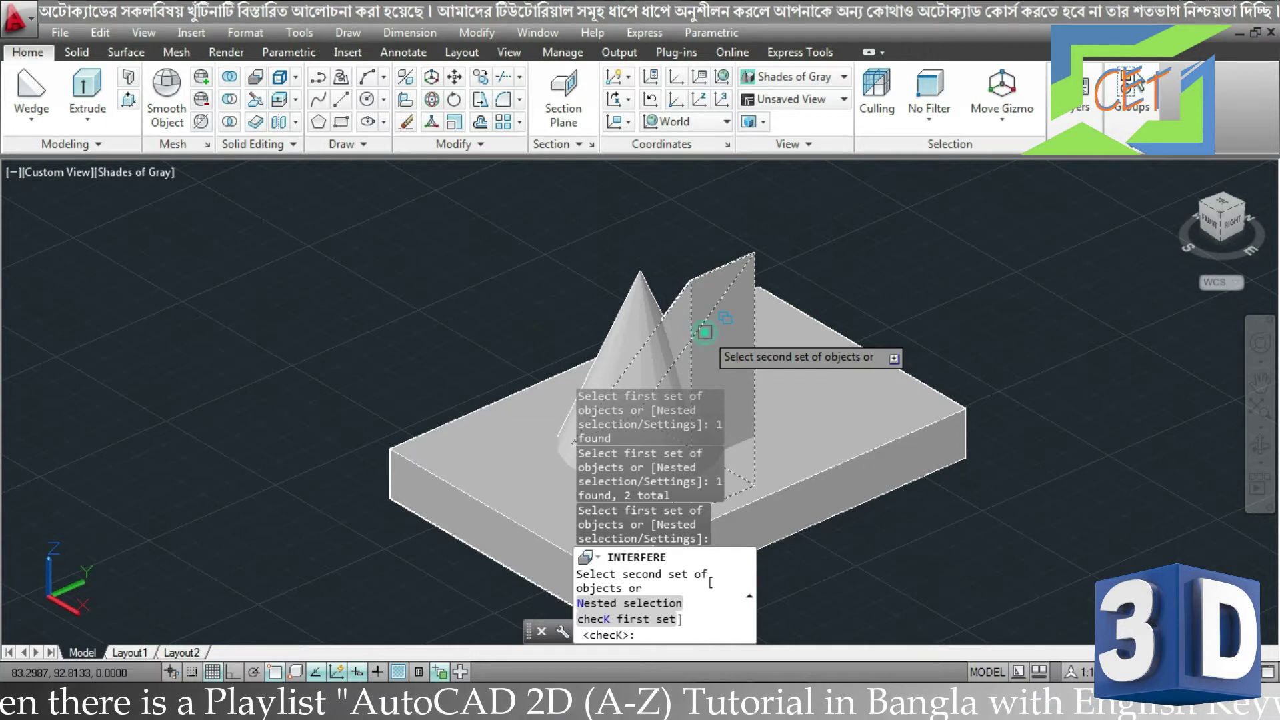
left_click(705, 332)
left_click(757, 397)
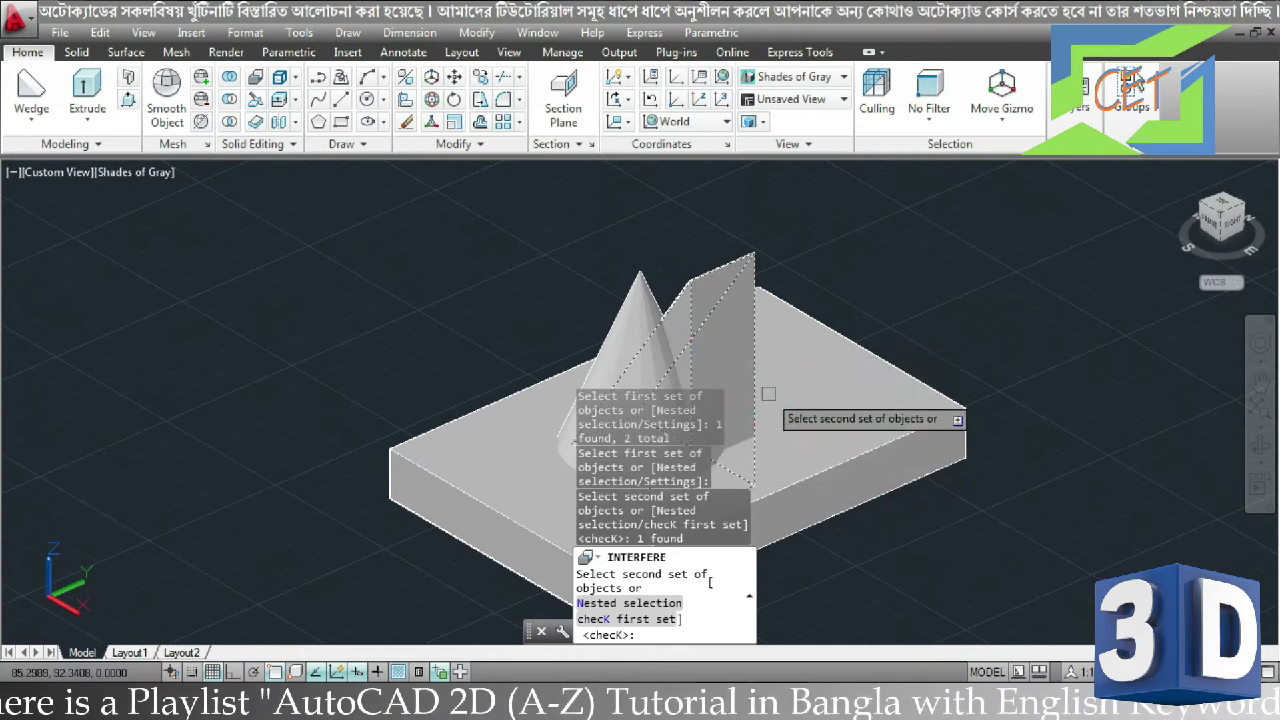
key("Return")
key("Return")
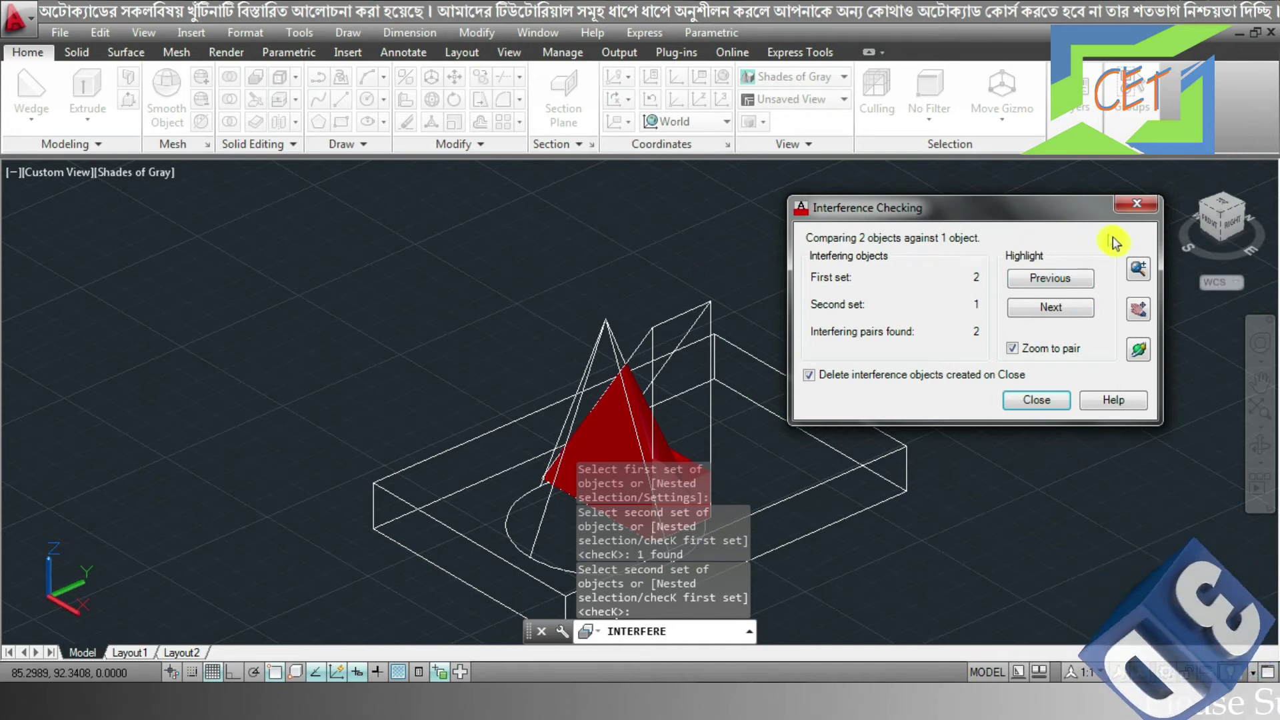
Zoom in on the red interference solid with Zoom Realtime
left_click(1140, 270)
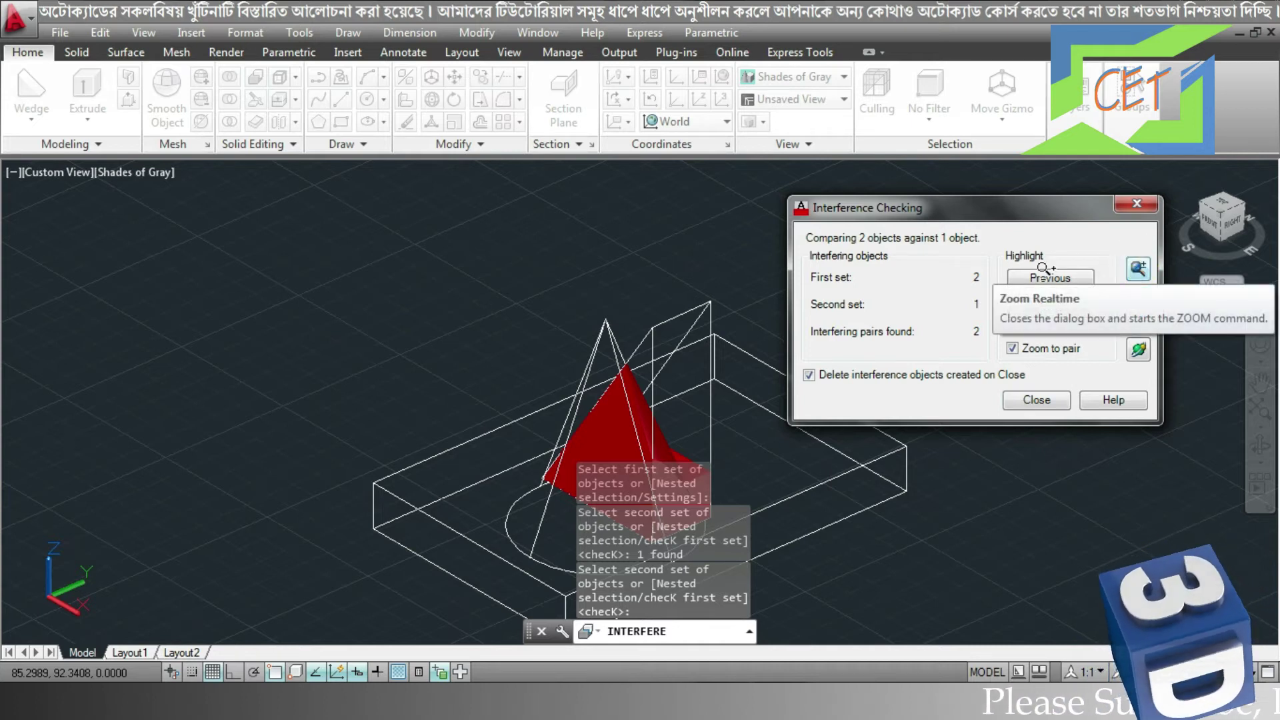
mouse_move(679, 405)
left_mouse_down()
mouse_move(667, 338)
mouse_move(670, 443)
left_mouse_up()
left_click_drag(670, 400, 664, 277)
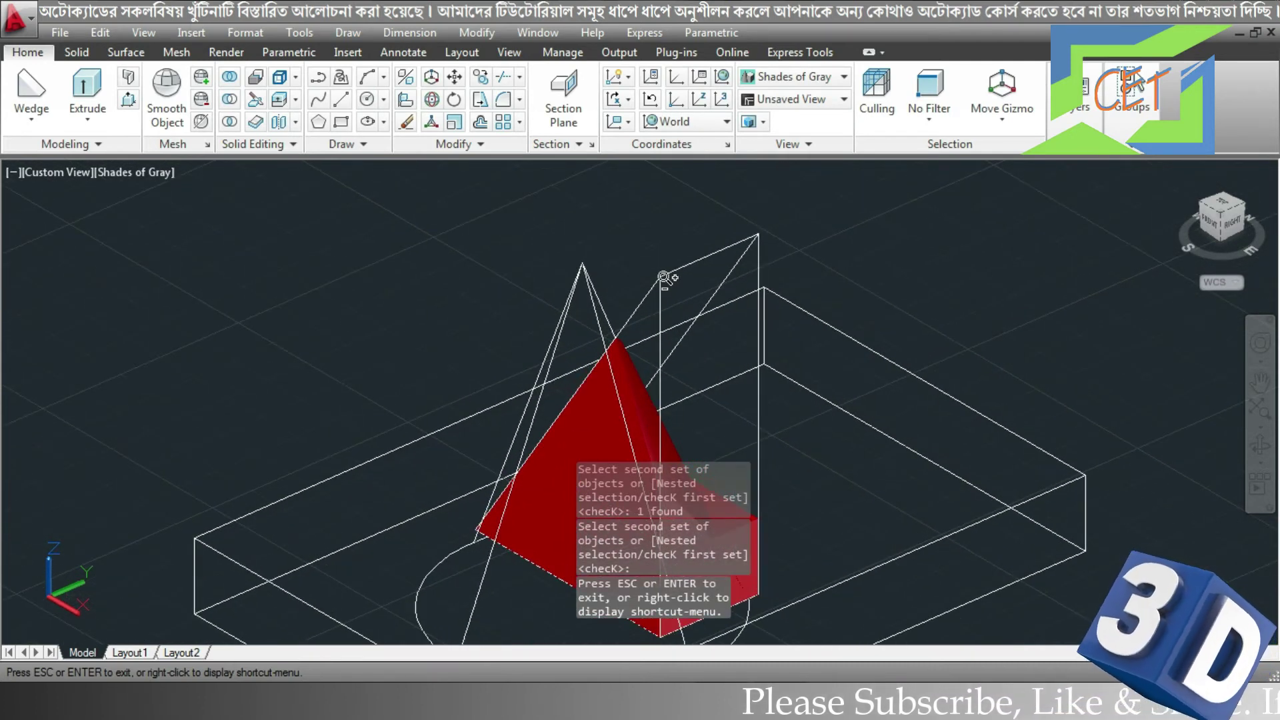
key("Escape")
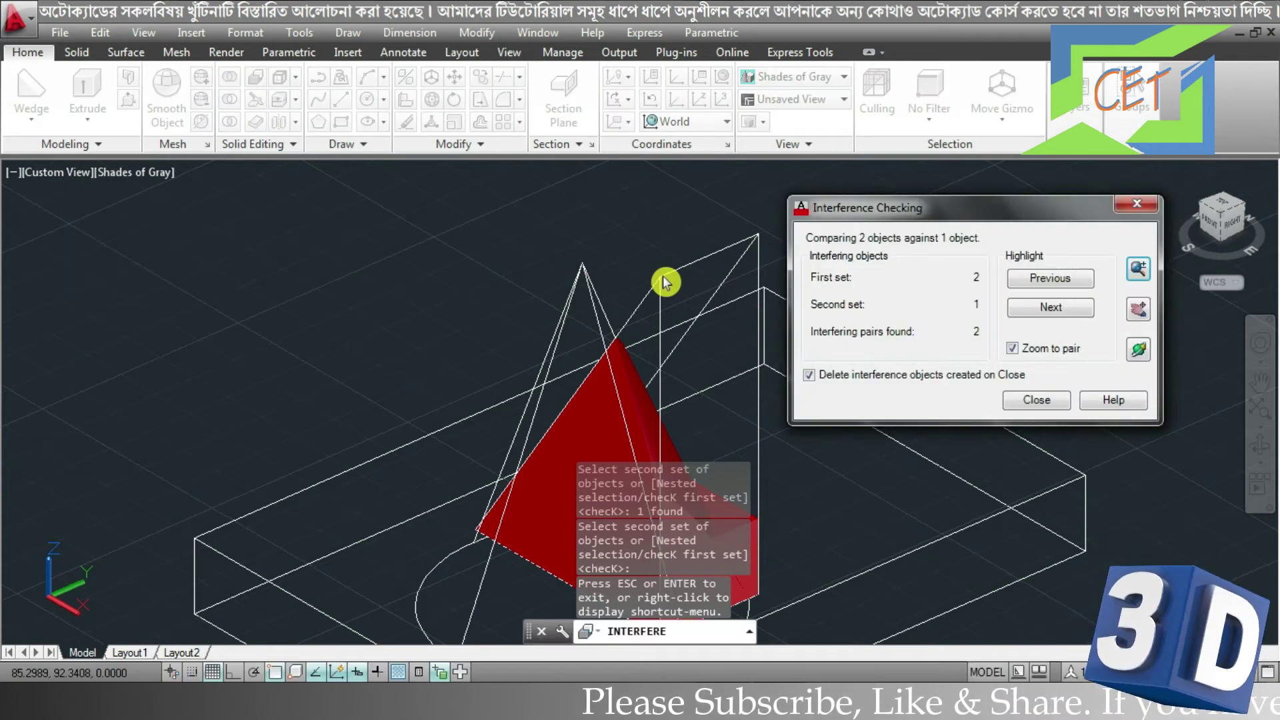
Pan the view to bring the red interference solid toward the centre
left_click(1139, 309)
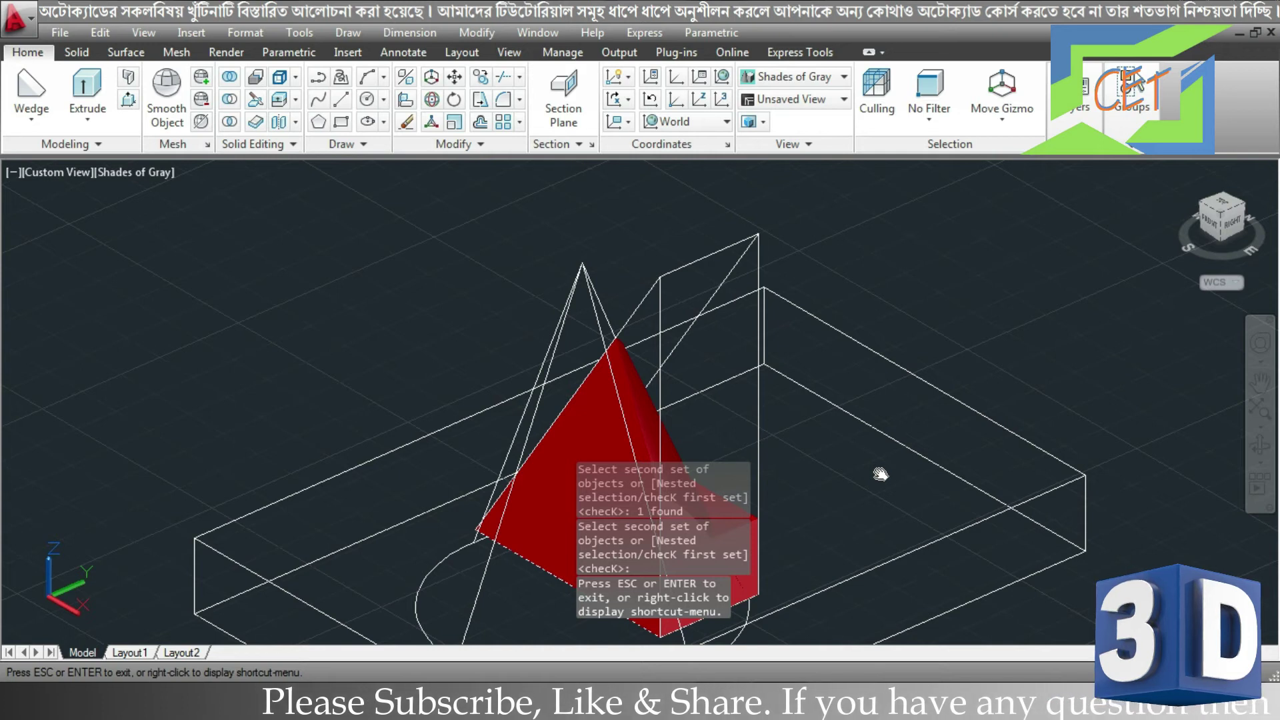
mouse_move(880, 474)
left_mouse_down()
mouse_move(699, 435)
mouse_move(618, 434)
left_mouse_up()
key("Escape")
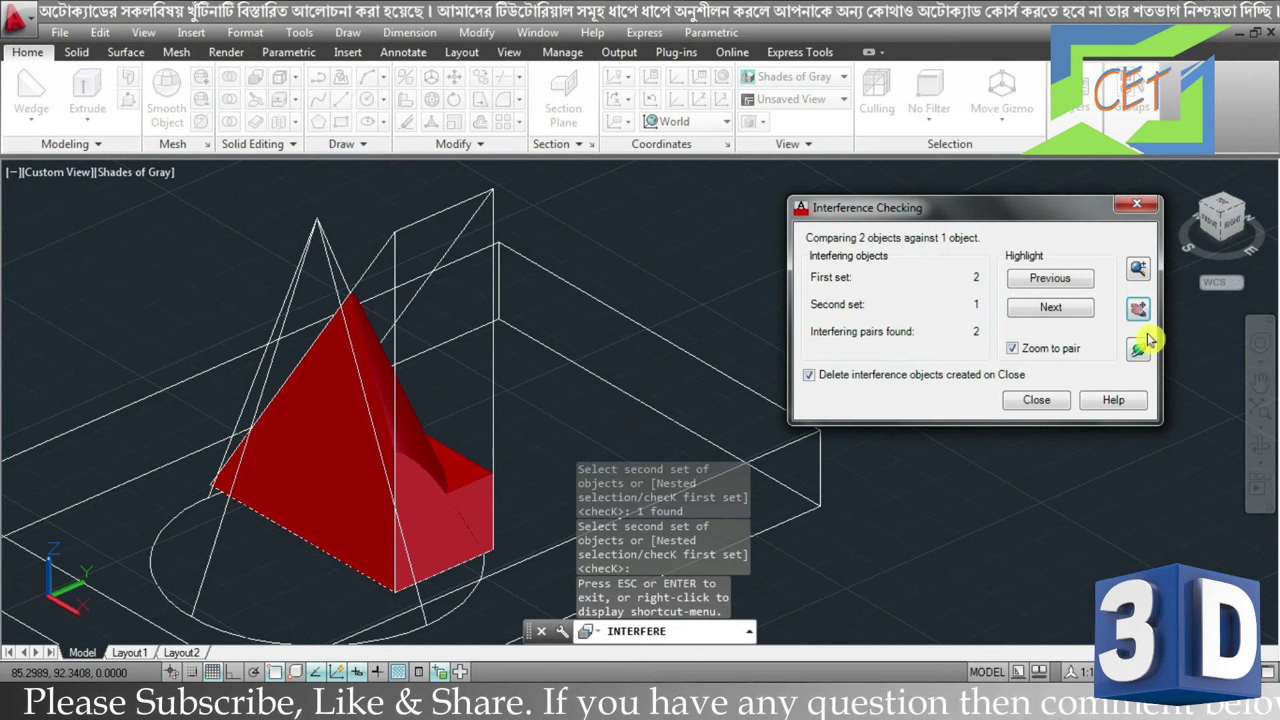
Use the dialog's 3D Orbit to view the red interference solid from another angle
left_click(1138, 350)
mouse_move(783, 424)
left_mouse_down()
mouse_move(440, 487)
mouse_move(282, 458)
mouse_move(192, 420)
mouse_move(287, 447)
mouse_move(408, 449)
mouse_move(623, 429)
mouse_move(729, 400)
mouse_move(654, 427)
left_mouse_up()
key("Escape")
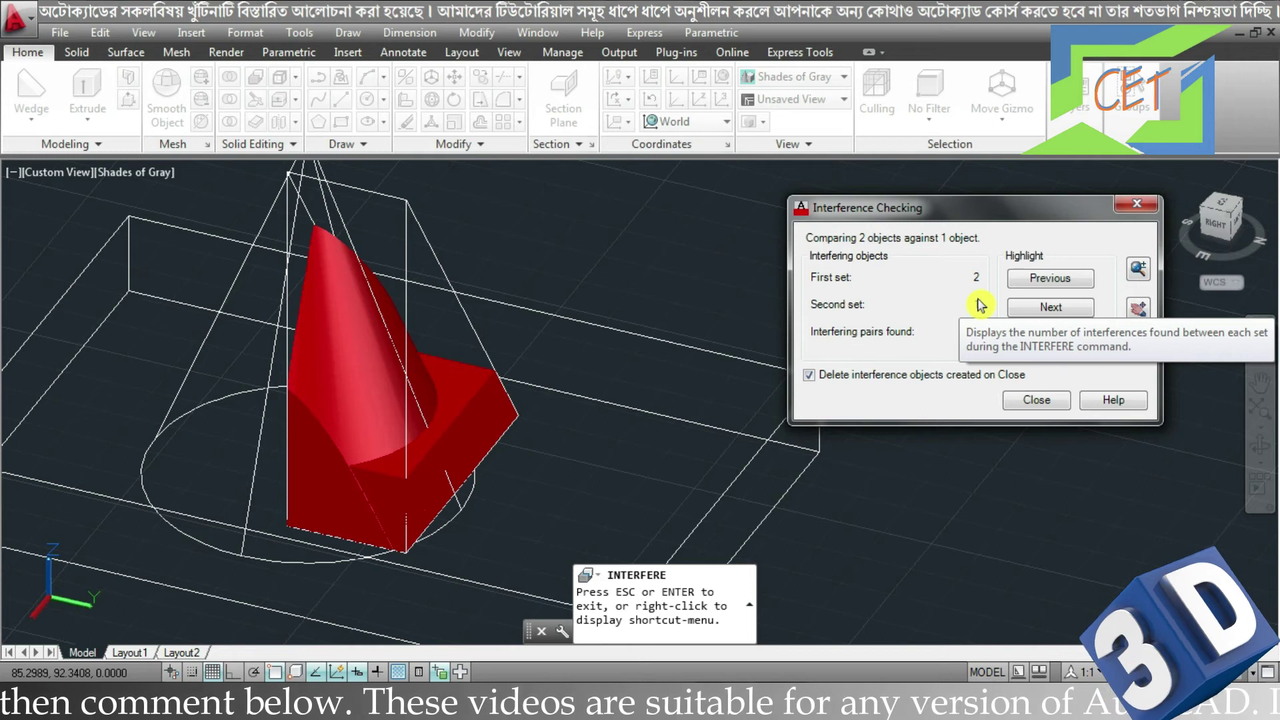
Cycle through interfering pairs 1 of 2 and 2 of 2, then back to the whole solid
left_click(1064, 308)
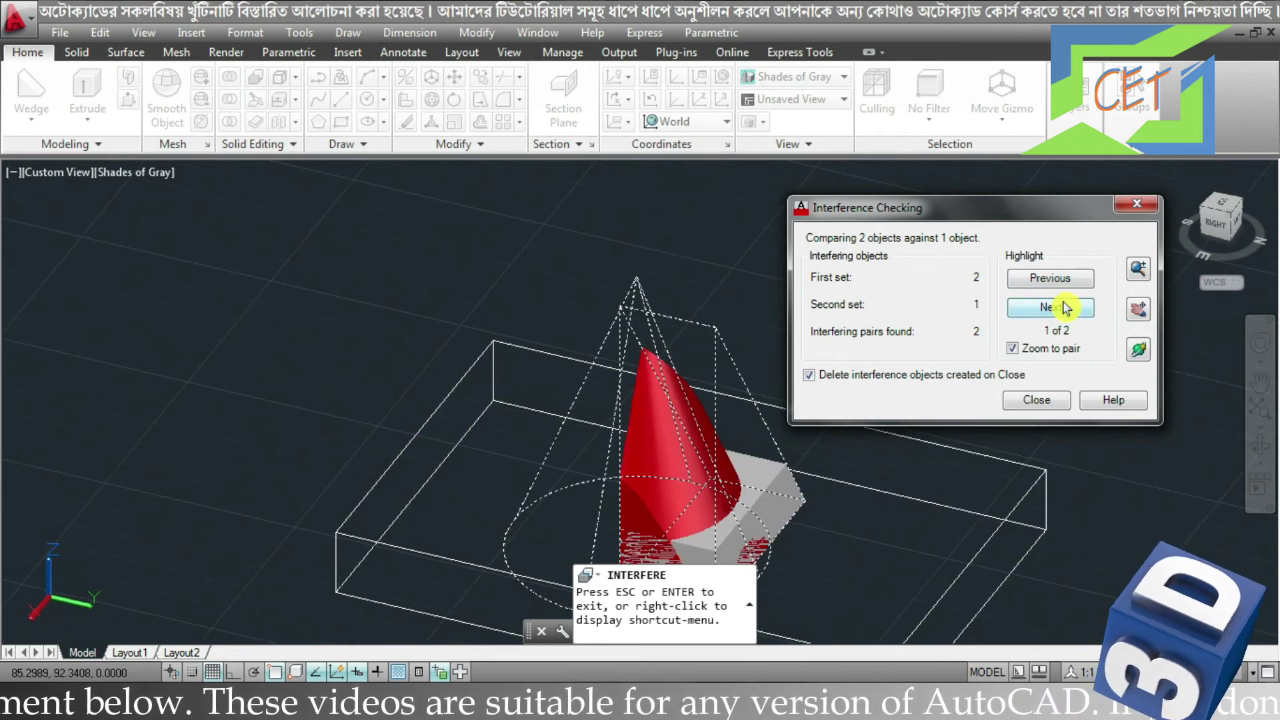
left_click(1064, 308)
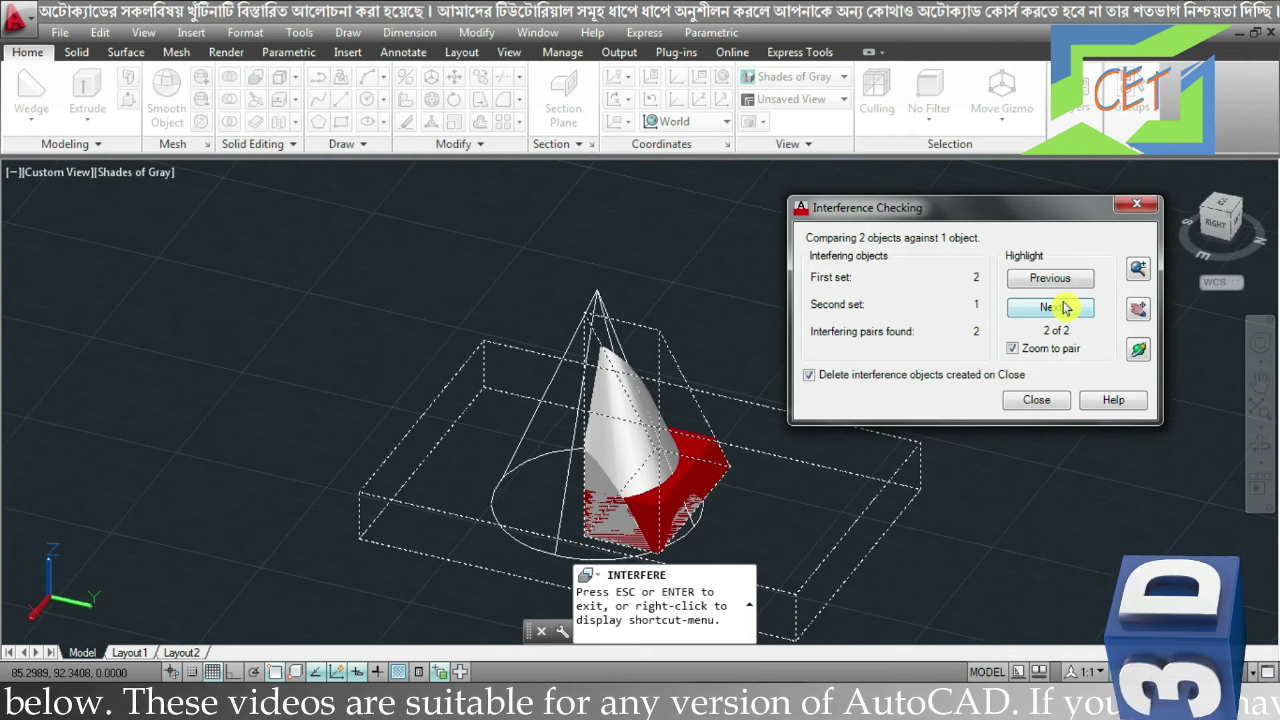
left_click(1064, 308)
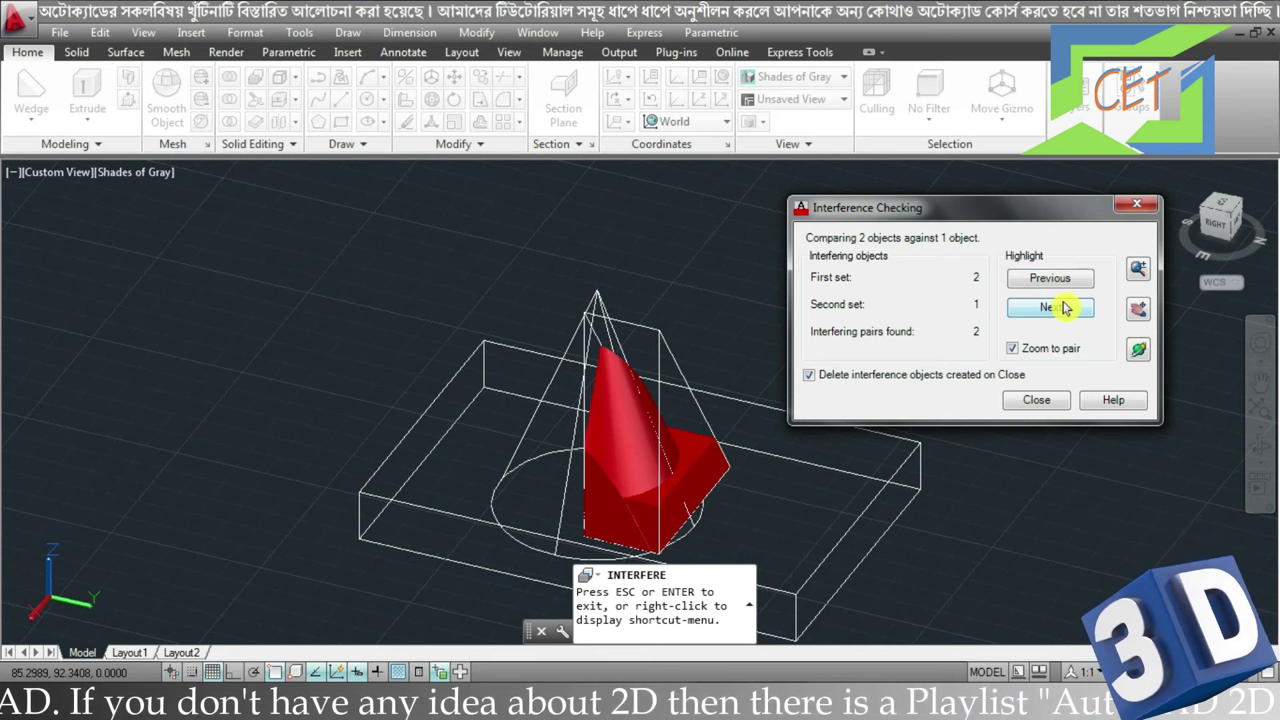
Turn off 'Delete interference objects created on Close' and close the results
left_click(808, 375)
left_click(1047, 400)
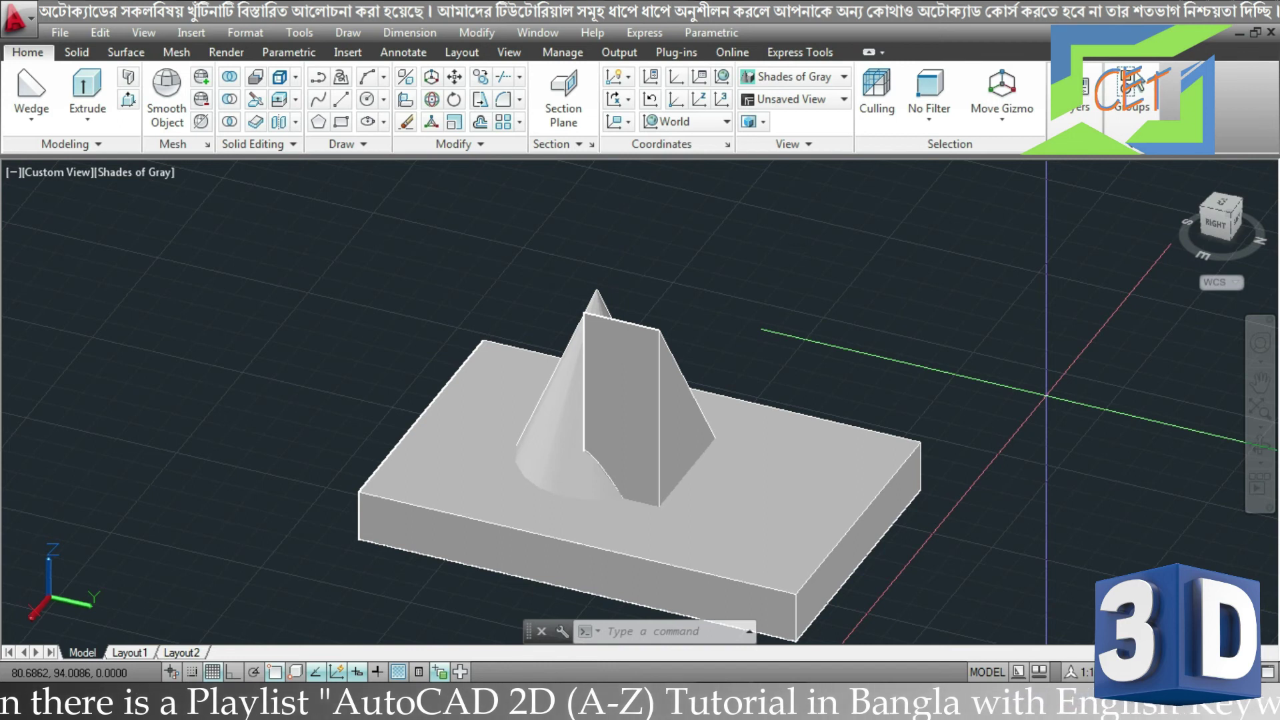
Select the interference 3D solid via selection cycling and move it beside the box
left_click(620, 426)
left_click(670, 491)
left_click(640, 402)
scroll(858, 455, "down", 3)
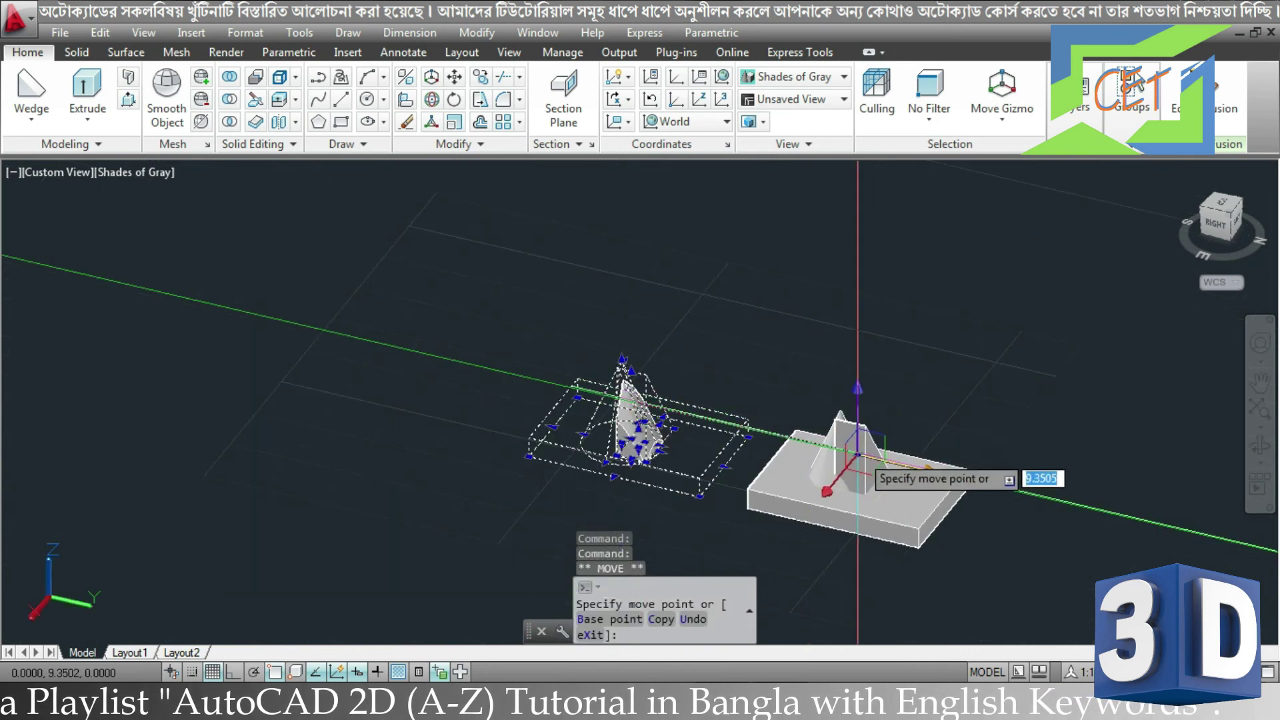
left_click(858, 455)
mouse_move(634, 391)
middle_mouse_down("shift")
mouse_move(392, 345)
mouse_move(340, 357)
mouse_move(247, 336)
mouse_move(257, 423)
mouse_move(237, 372)
mouse_move(203, 343)
middle_mouse_up("shift")
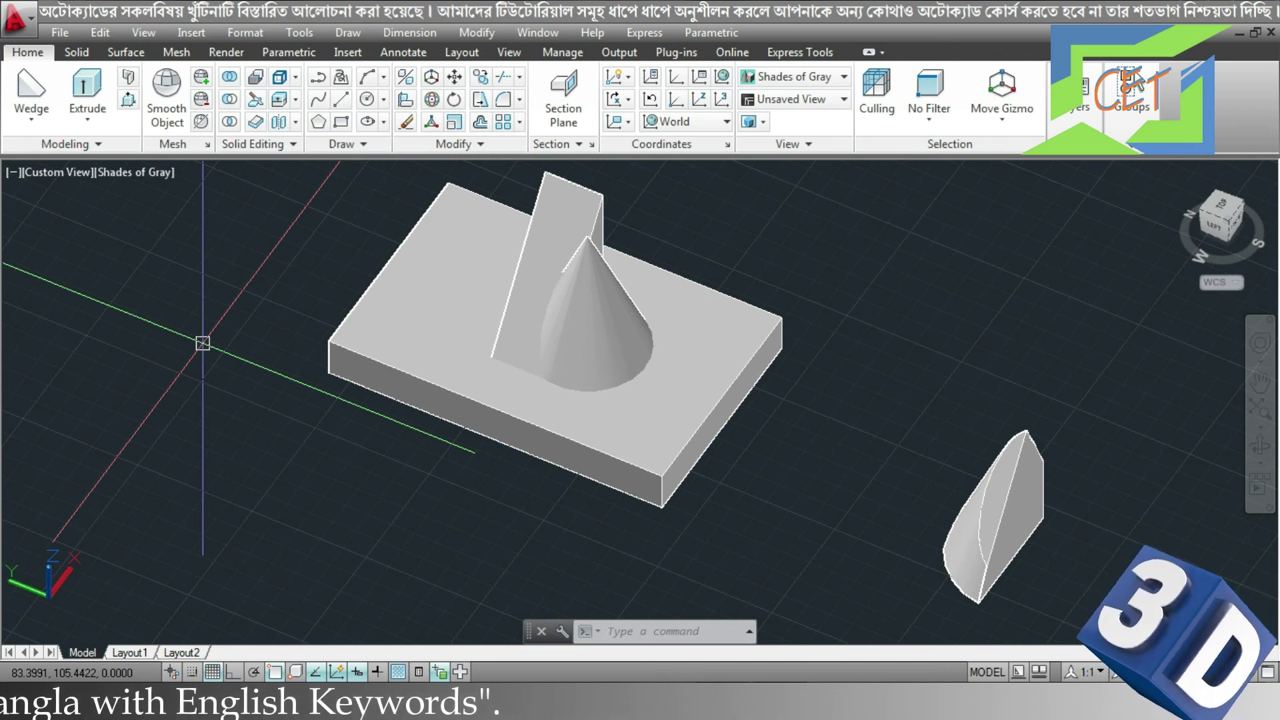
Orbit the box, wedge and cone model to view it from another side
mouse_move(371, 380)
middle_mouse_down("shift")
mouse_move(562, 397)
mouse_move(598, 318)
middle_mouse_up("shift")
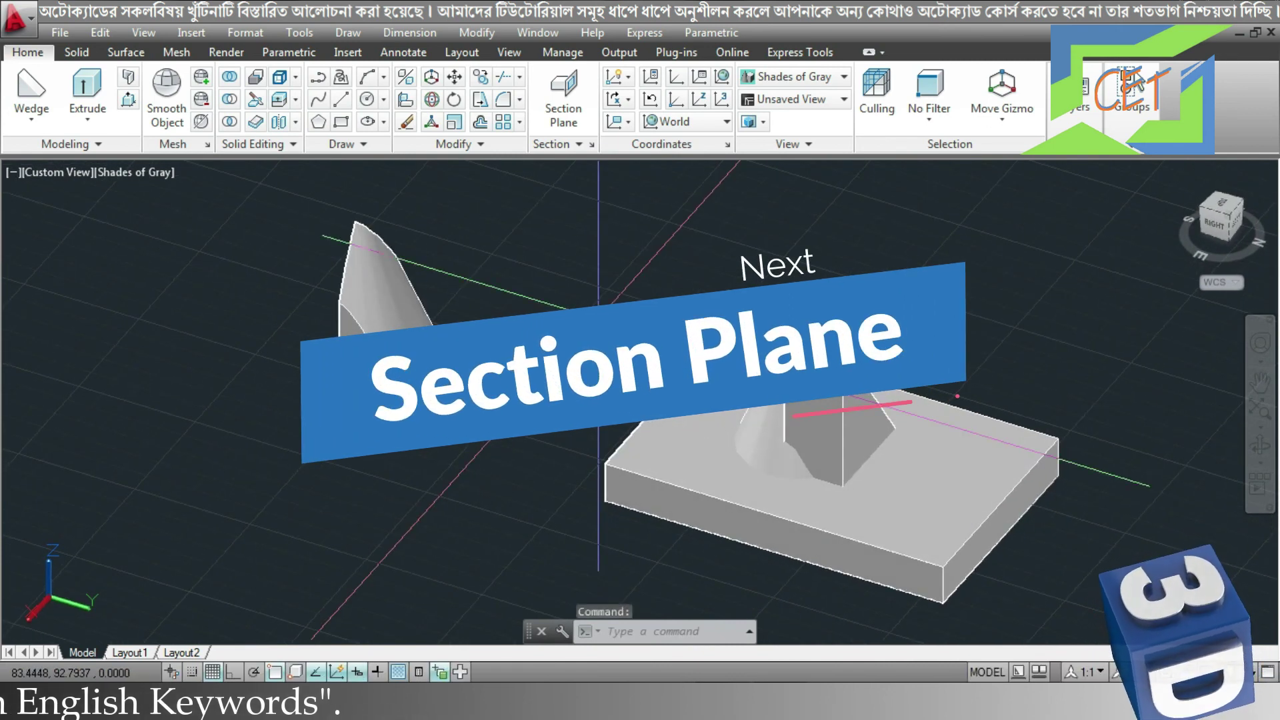